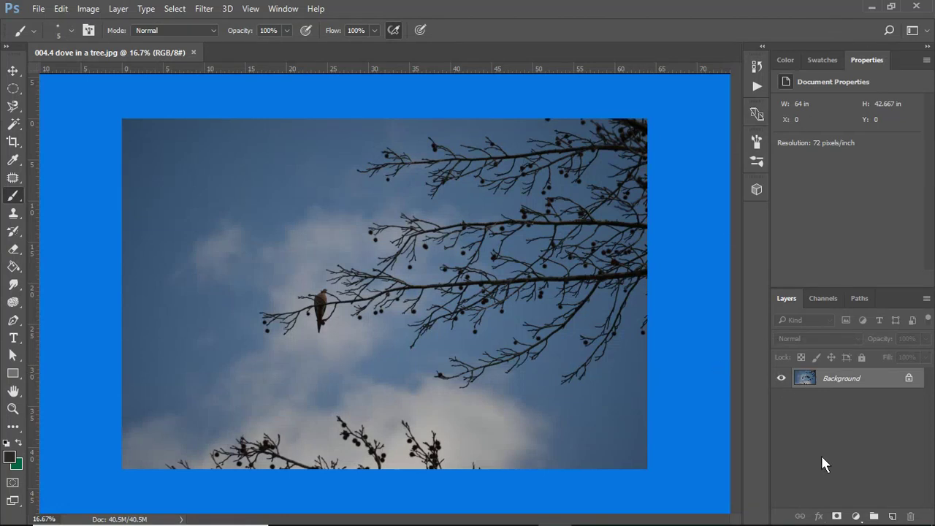
- Open the new fill or adjustment layer menu at the bottom of the Layers panel
left_click(857, 517)
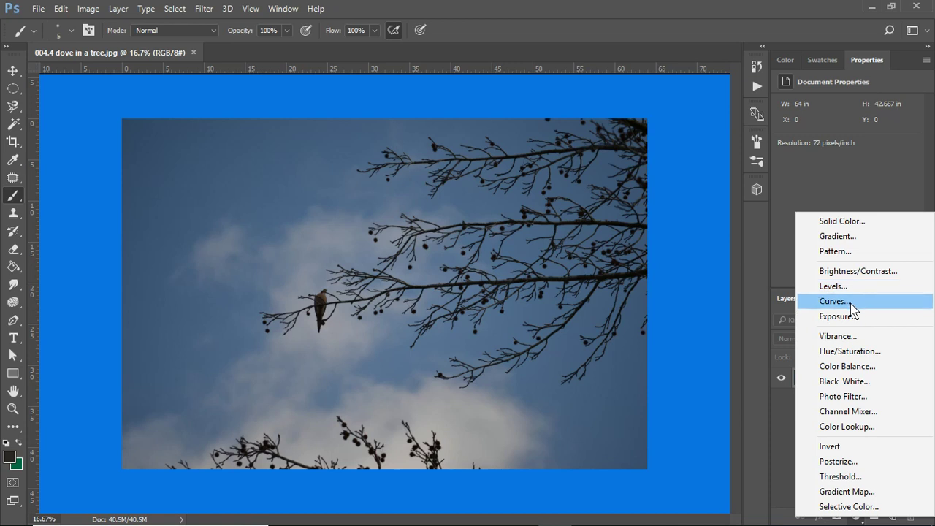
- Add a Hue/Saturation adjustment layer with Hue +36 and Saturation +33, turning the sky purple
left_click(849, 352)
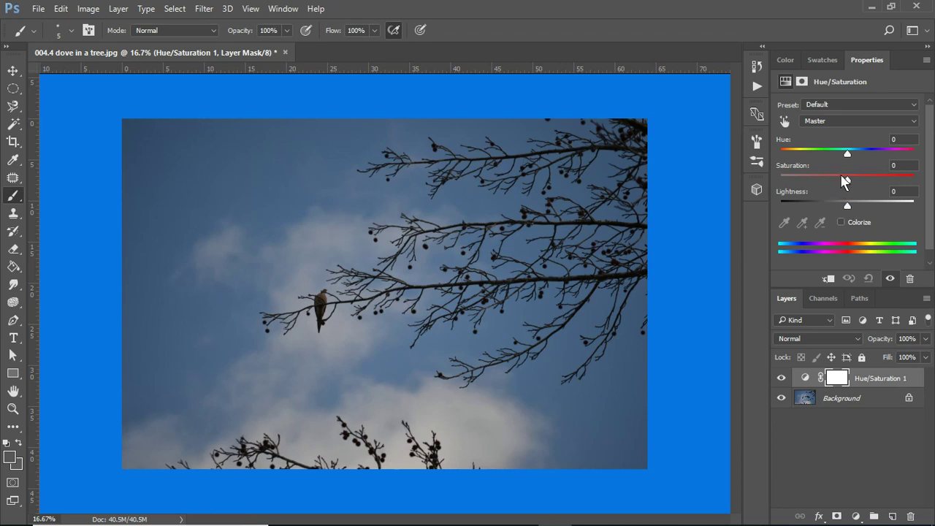
left_click_drag(848, 178, 869, 185)
left_click_drag(847, 154, 872, 160)
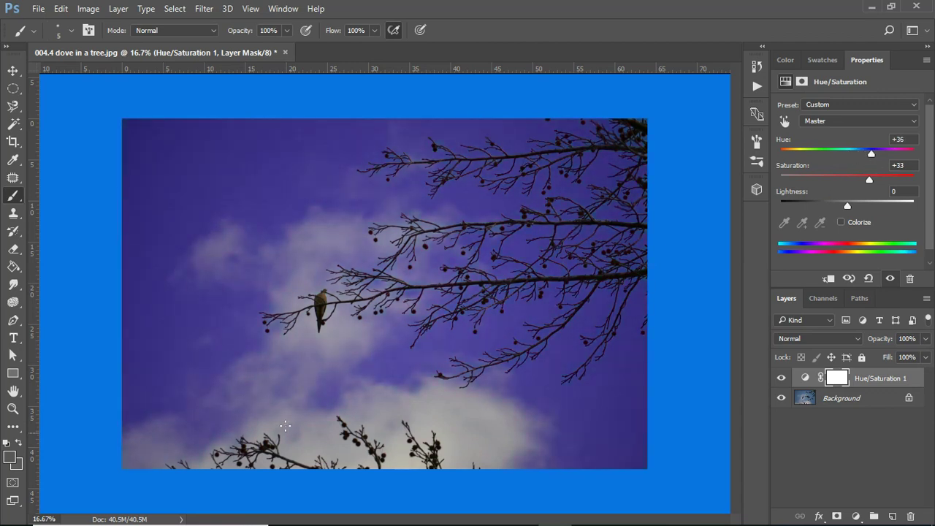
- Toggle the Hue/Saturation 1 layer's visibility off and back on to compare
left_click(818, 451)
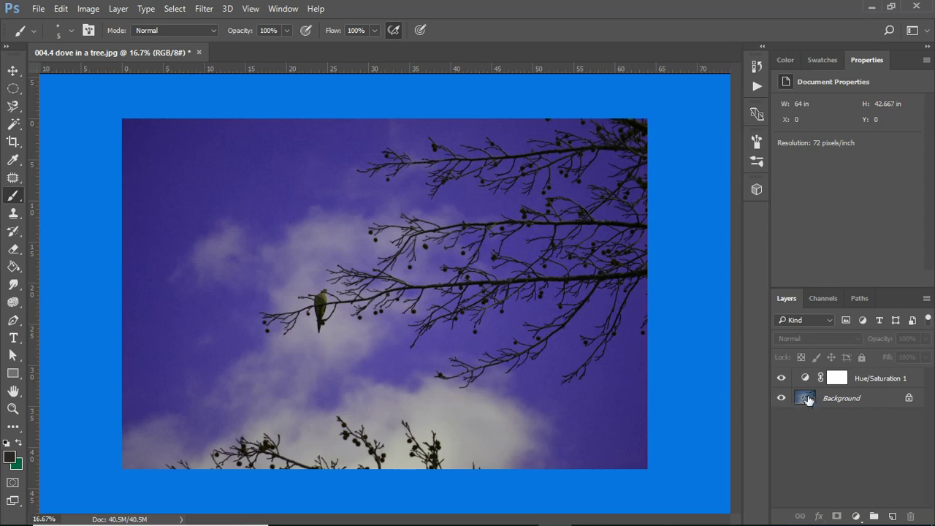
left_click(781, 379)
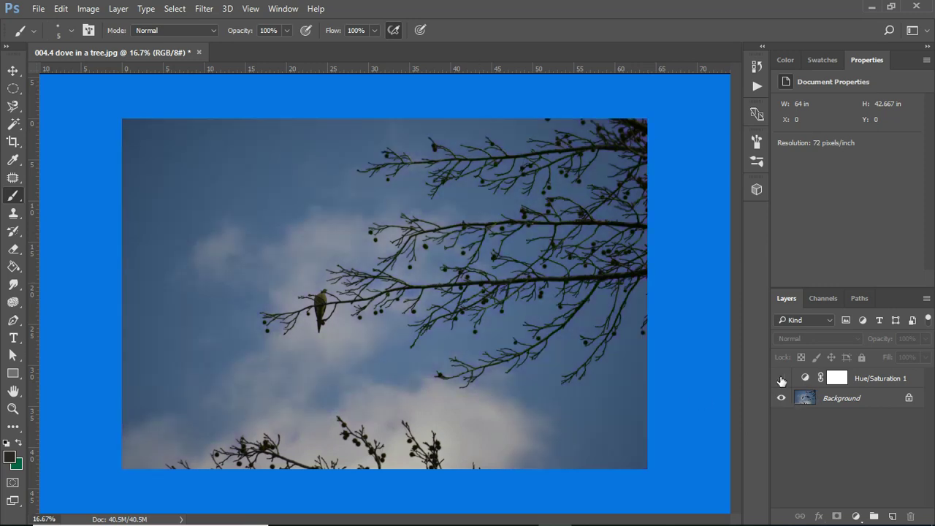
left_click(780, 378)
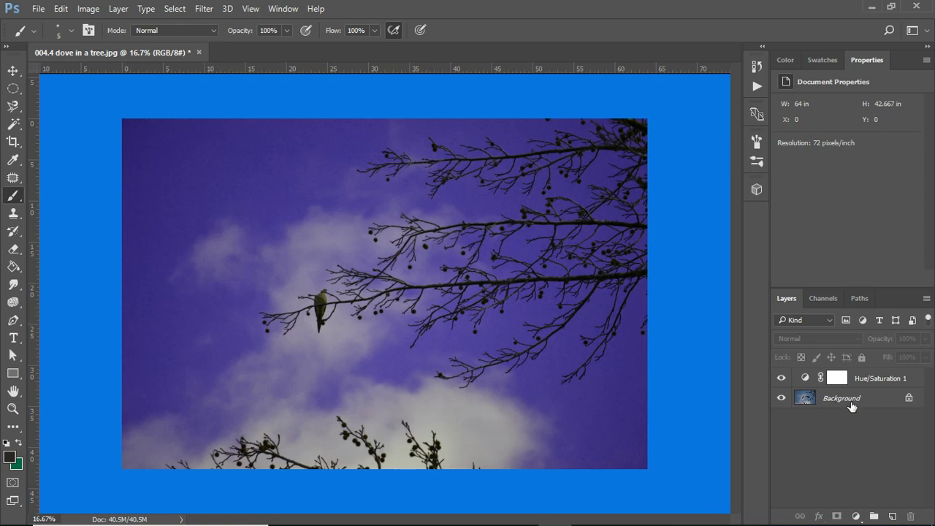
- Hide Hue/Saturation 1 and add a Levels layer, dragging its black, mid and white input sliders
left_click(780, 378)
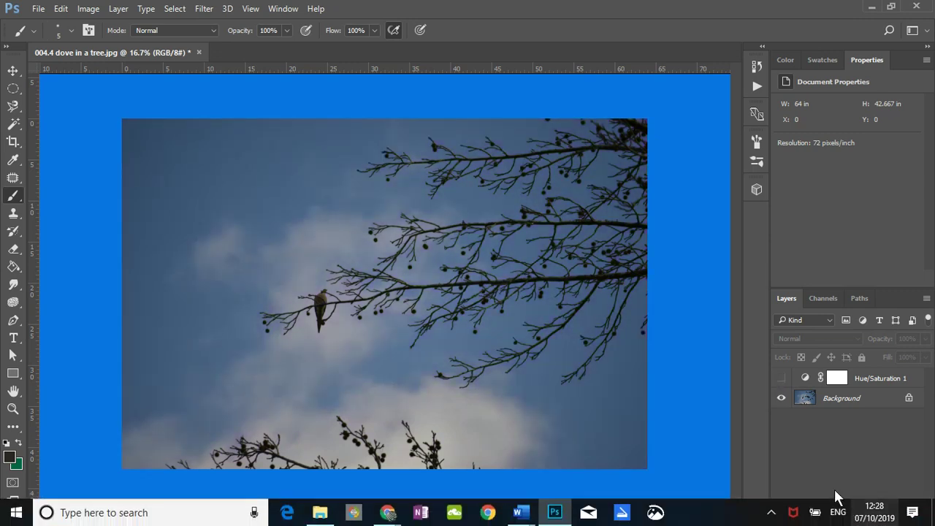
left_click(855, 516)
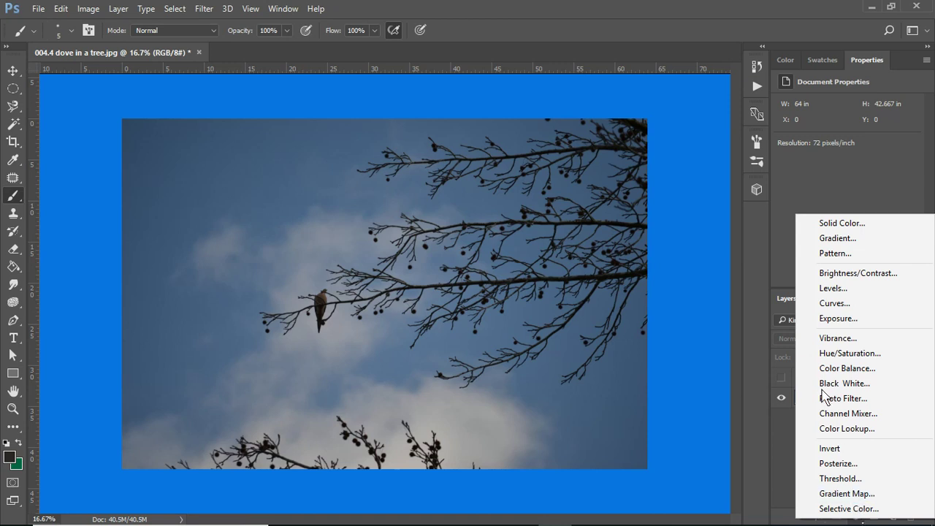
left_click(827, 290)
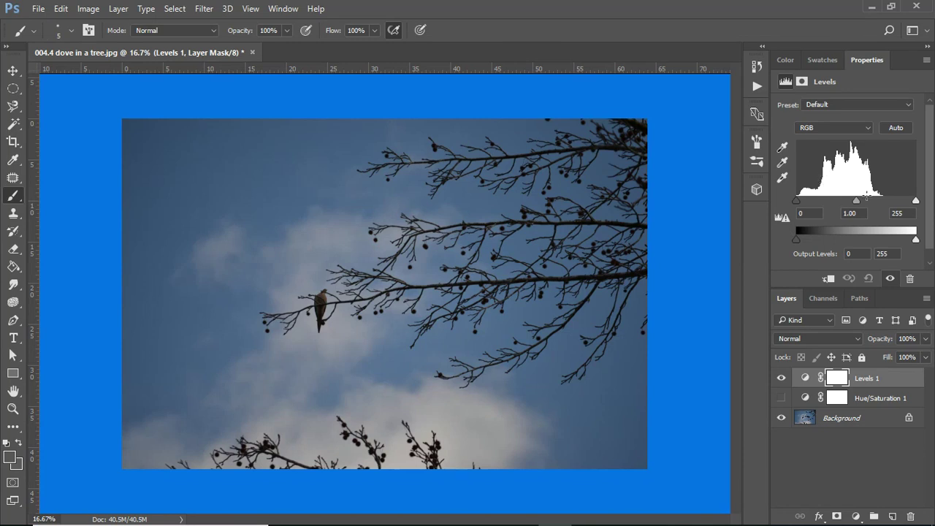
mouse_move(856, 202)
left_mouse_down()
mouse_move(879, 203)
mouse_move(857, 202)
left_mouse_up()
left_click_drag(915, 201, 878, 202)
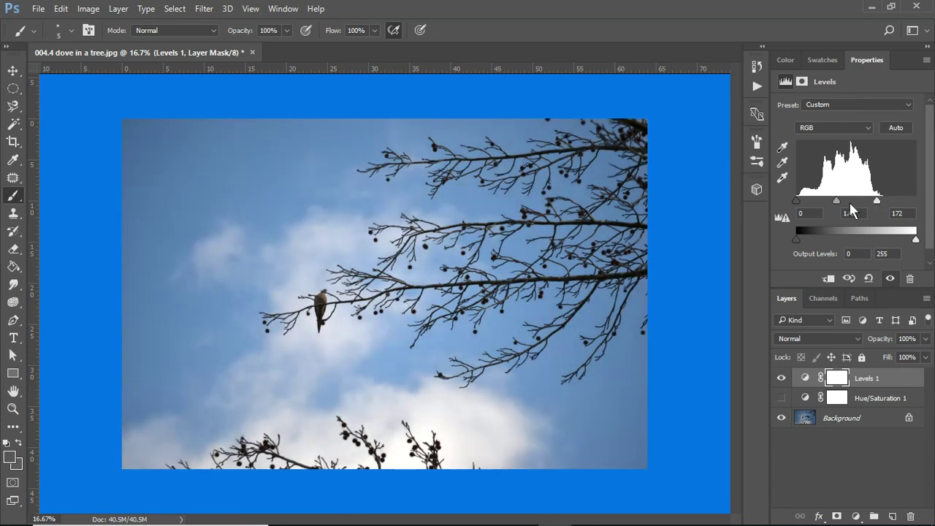
left_click_drag(797, 202, 816, 209)
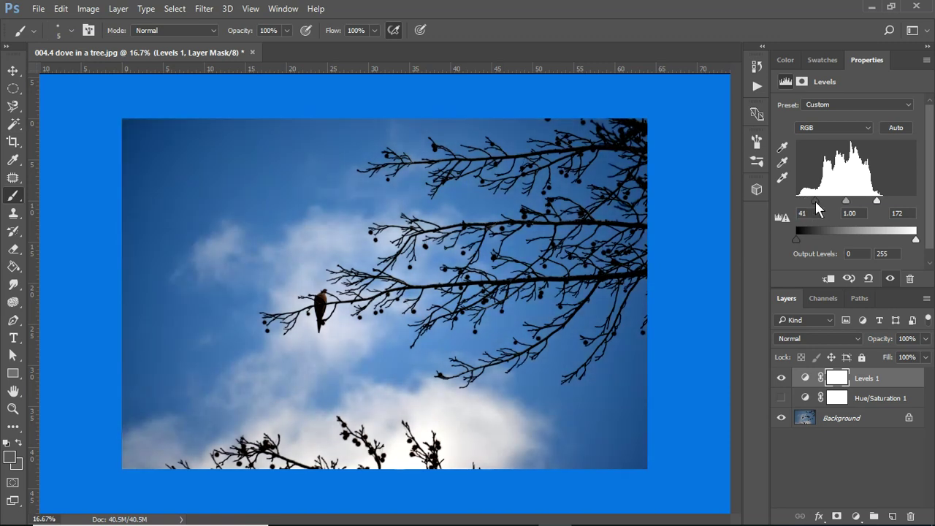
- Apply the Increase Contrast 1 preset (10 / 1.00 / 245) to Levels 1 and view its mask properties
left_click(866, 105)
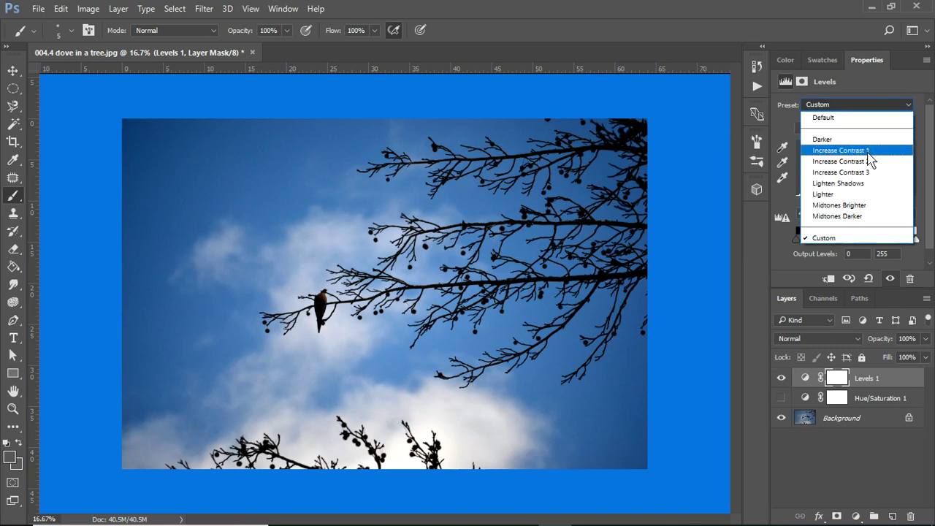
left_click(840, 150)
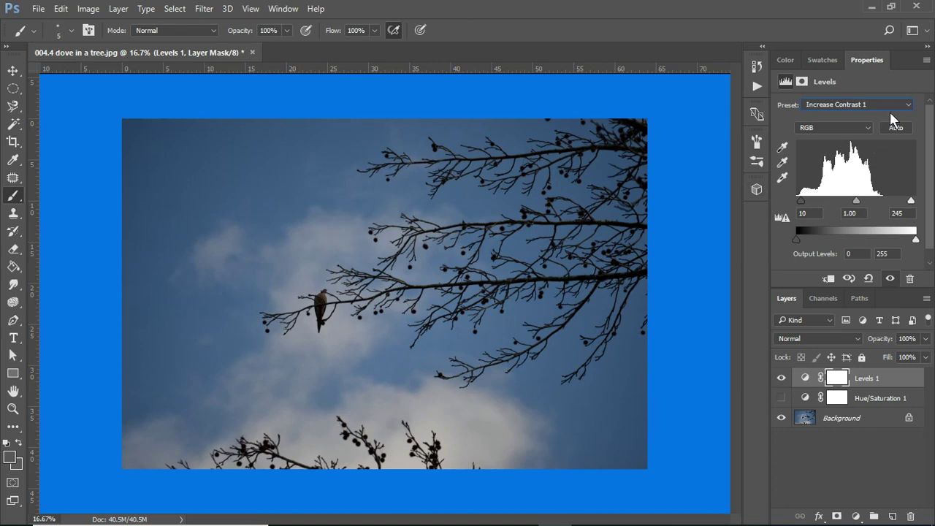
left_click(802, 82)
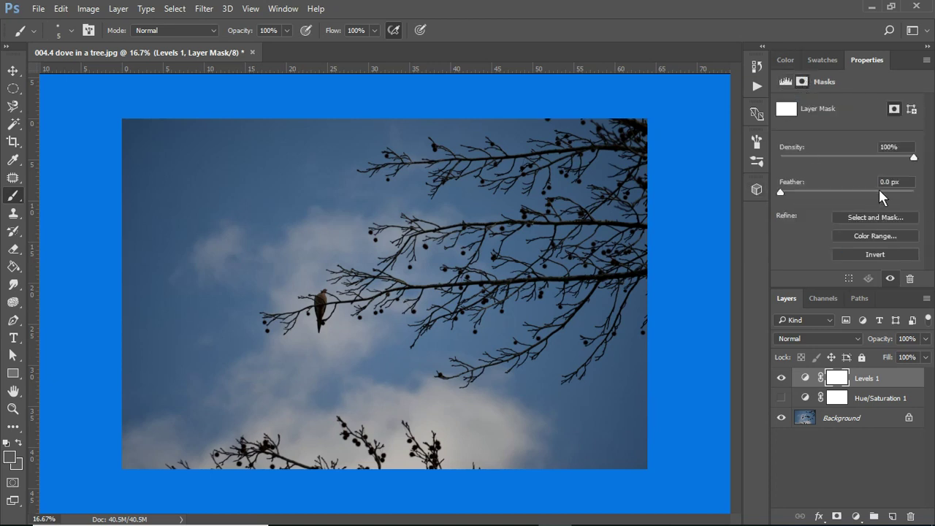
- Hide Levels 1 and add a Curves adjustment layer
left_click(781, 378)
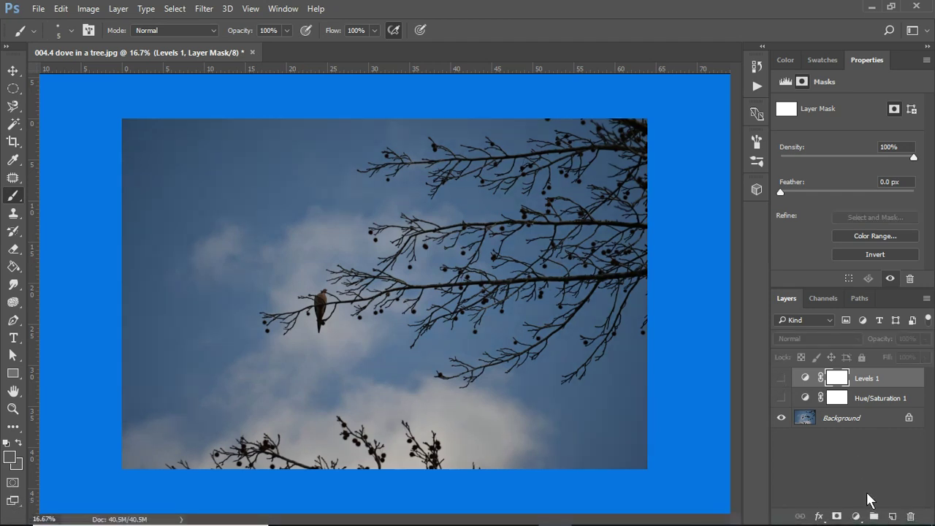
left_click(856, 516)
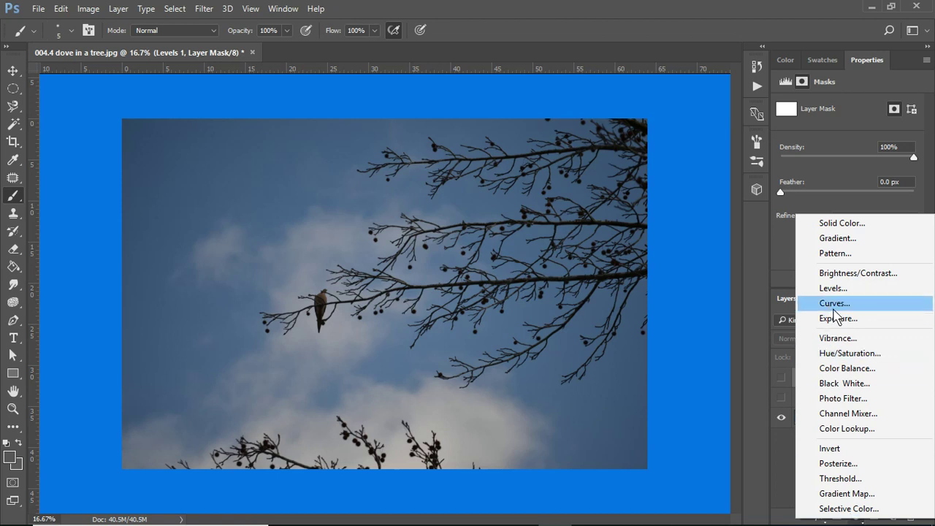
left_click(835, 304)
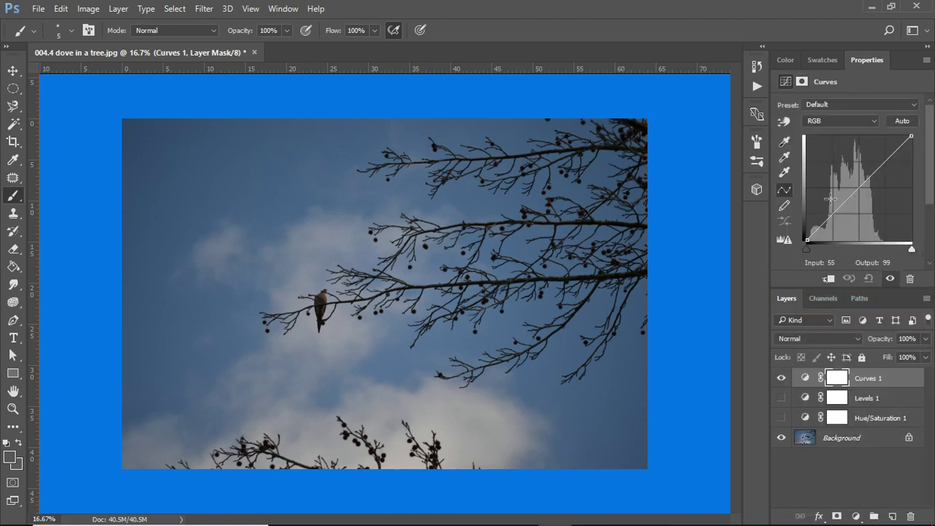
- Shape a custom RGB curve with lower and upper points, then hide Curves 1
left_click_drag(858, 188, 837, 175)
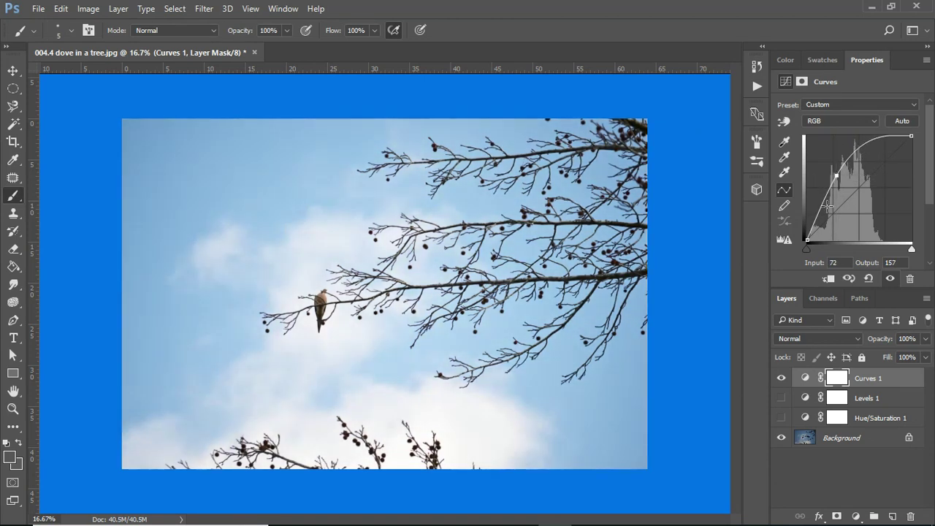
left_click(821, 208)
left_click_drag(820, 208, 831, 212)
mouse_move(862, 167)
left_mouse_down()
mouse_move(865, 136)
mouse_move(869, 167)
left_mouse_up()
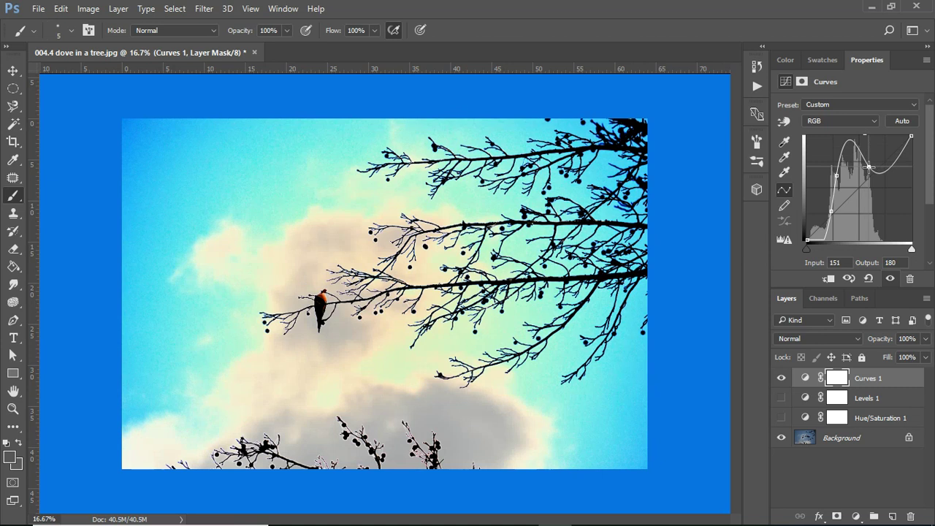
left_click(781, 379)
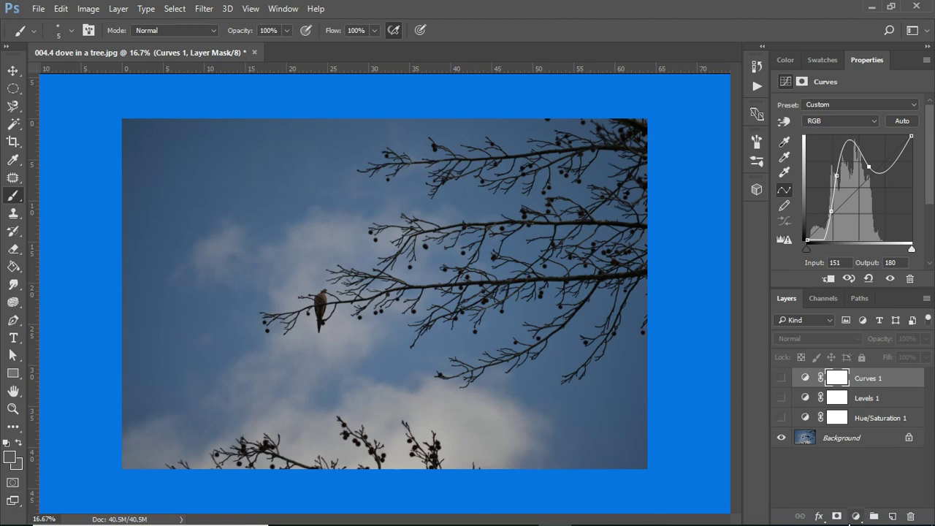
- Add a Hue/Saturation 2 layer, briefly trying Colorize, and set Hue +28 and Saturation +97
left_click(856, 516)
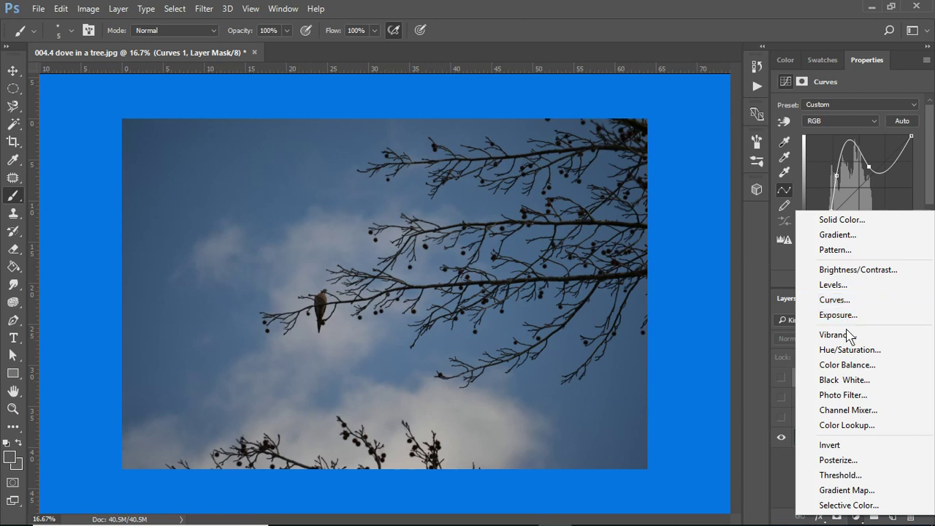
left_click(850, 352)
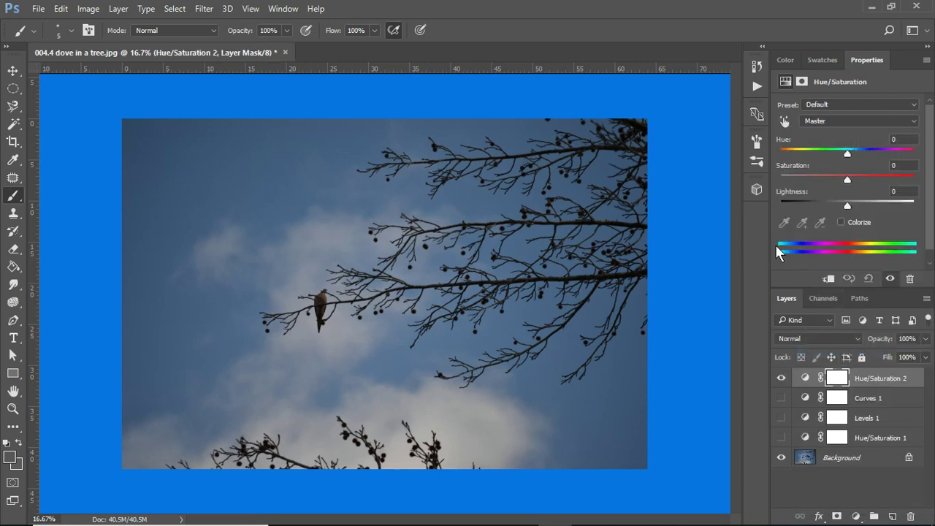
left_click_drag(843, 153, 822, 153)
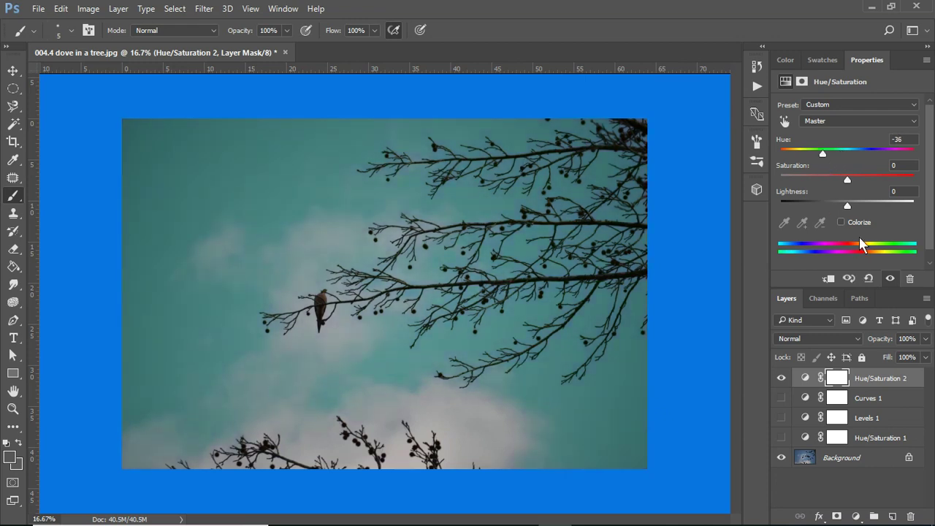
left_click(841, 221)
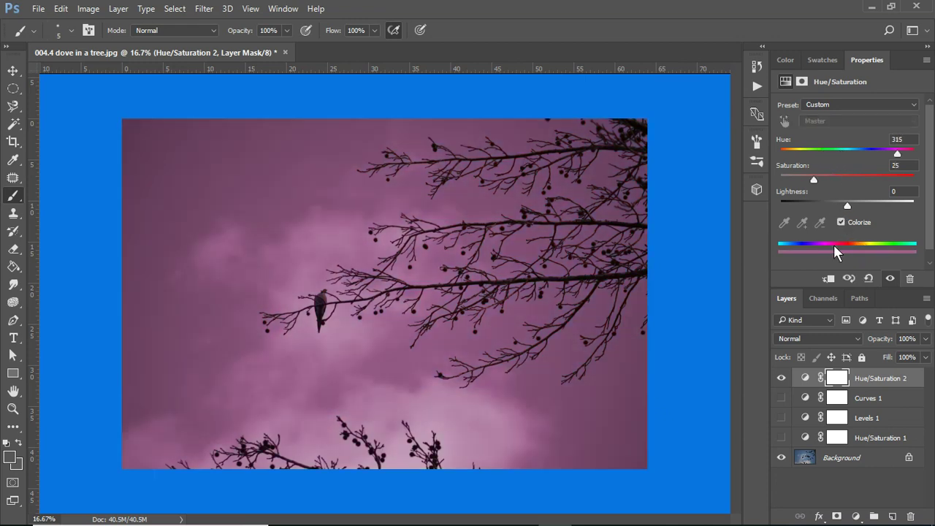
left_click(842, 221)
left_click_drag(847, 179, 913, 187)
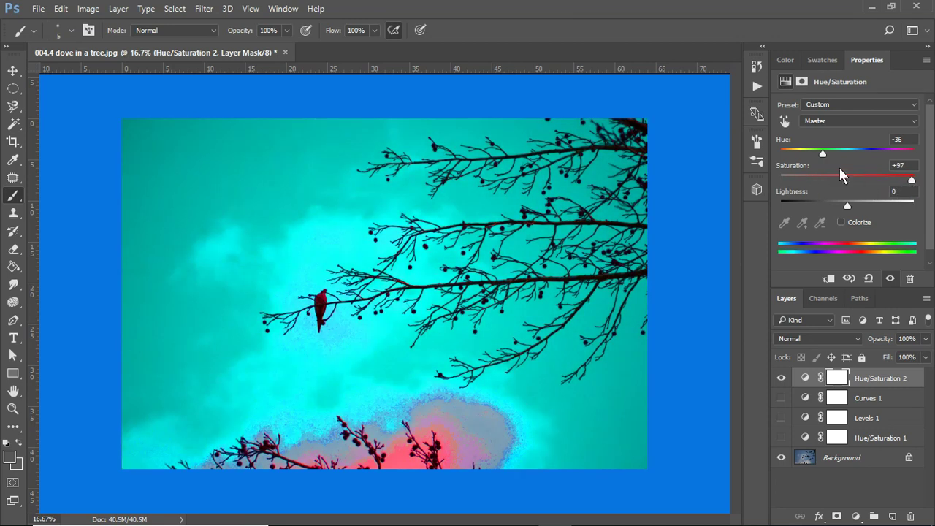
left_click_drag(824, 155, 868, 162)
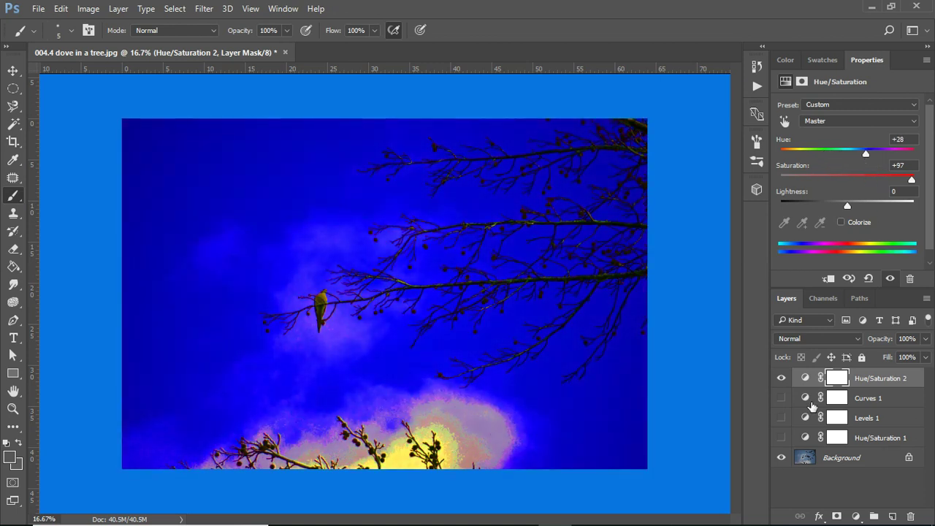
- Toggle visibility until Curves 1, Levels 1, Hue/Saturation 1 and Hue/Saturation 2 are all shown
left_click(781, 378)
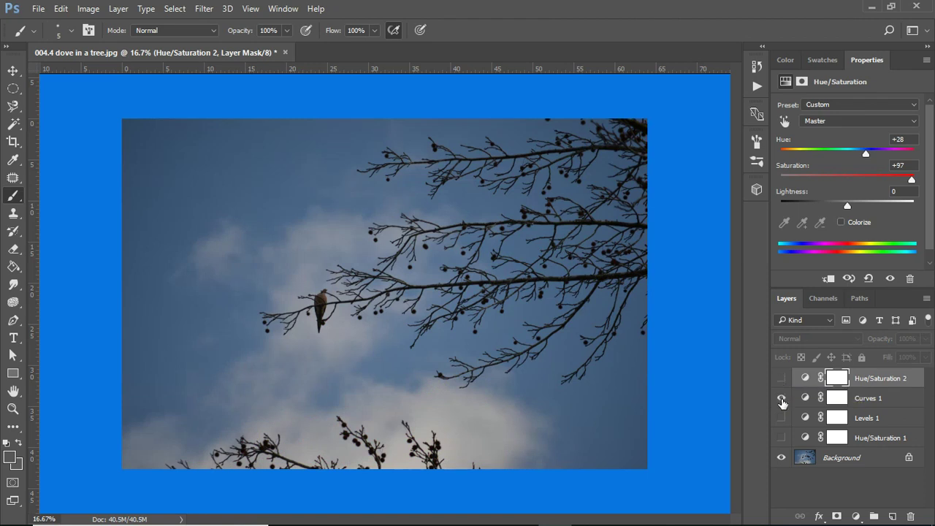
left_click(781, 399)
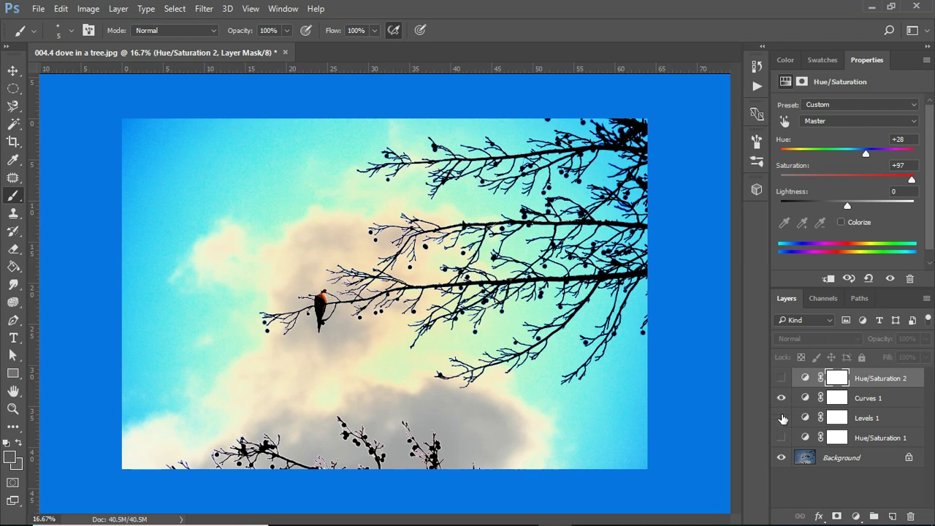
left_click(781, 417)
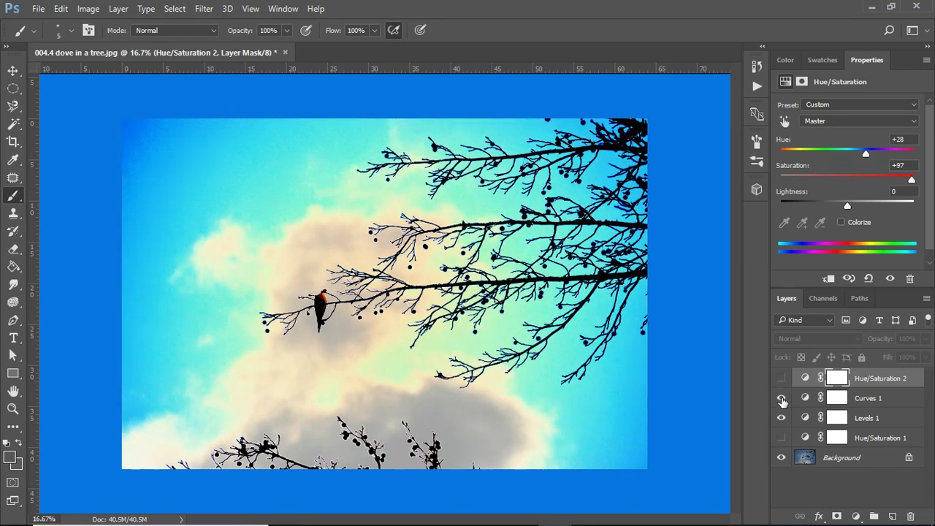
left_click(781, 398)
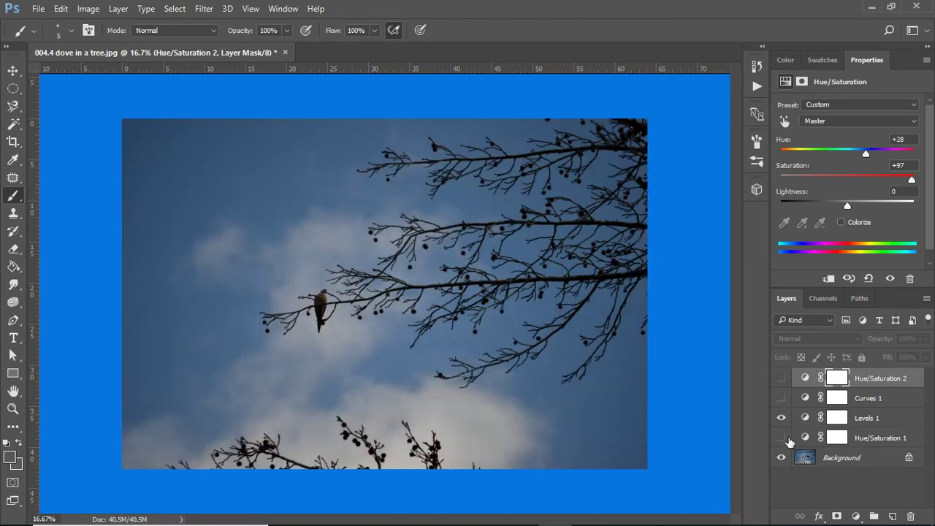
left_click(781, 437)
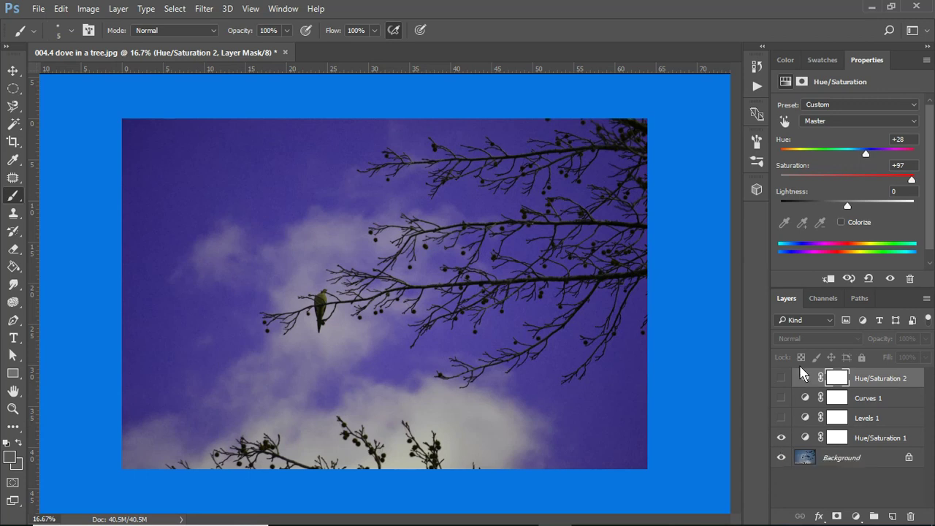
left_click(781, 379)
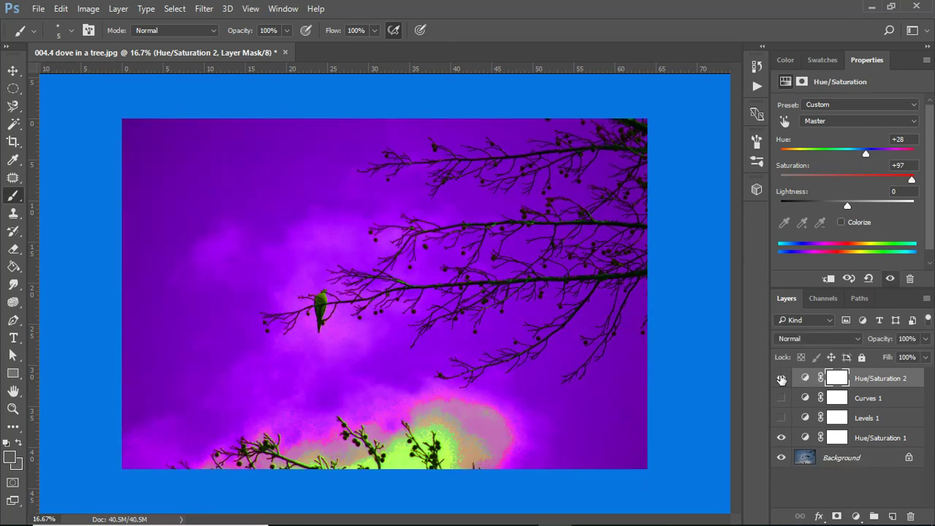
left_click(781, 398)
left_click(781, 418)
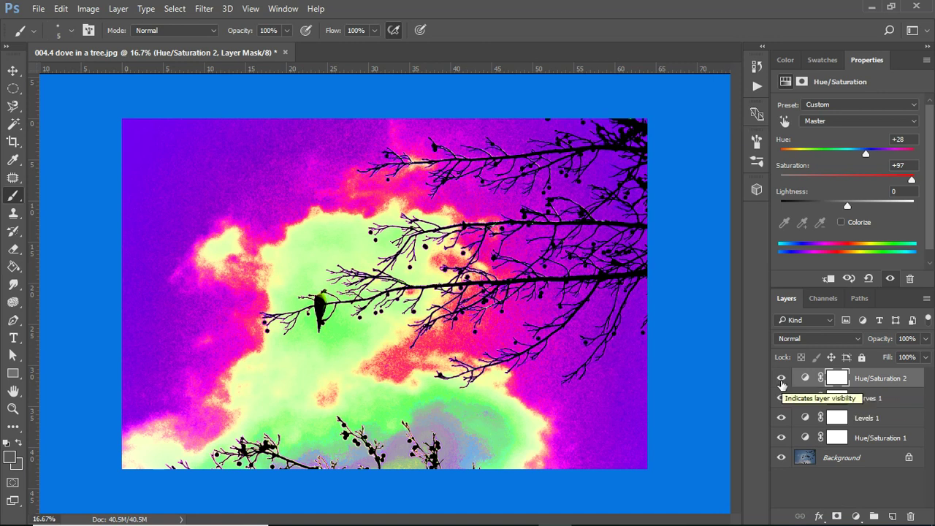
- Select the Hue/Saturation 2 layer and delete it, then delete Curves 1
left_click(874, 374)
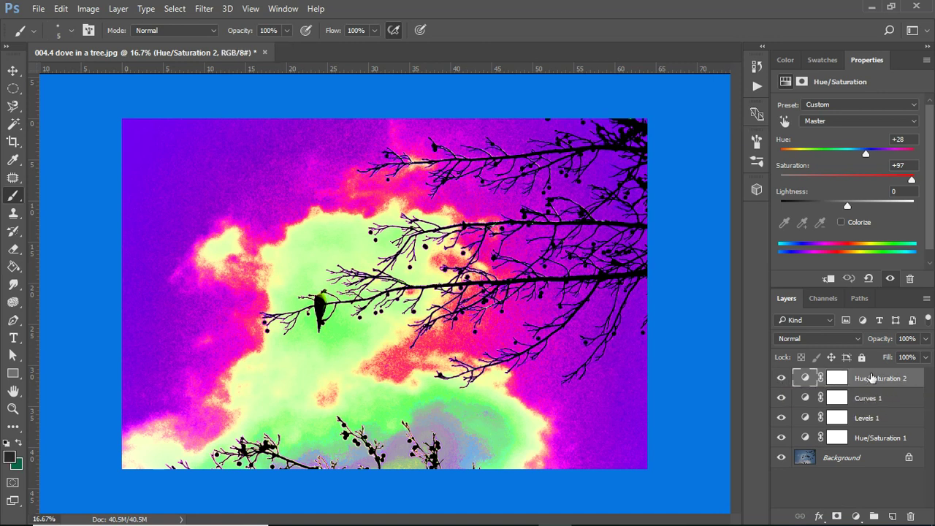
key("Delete")
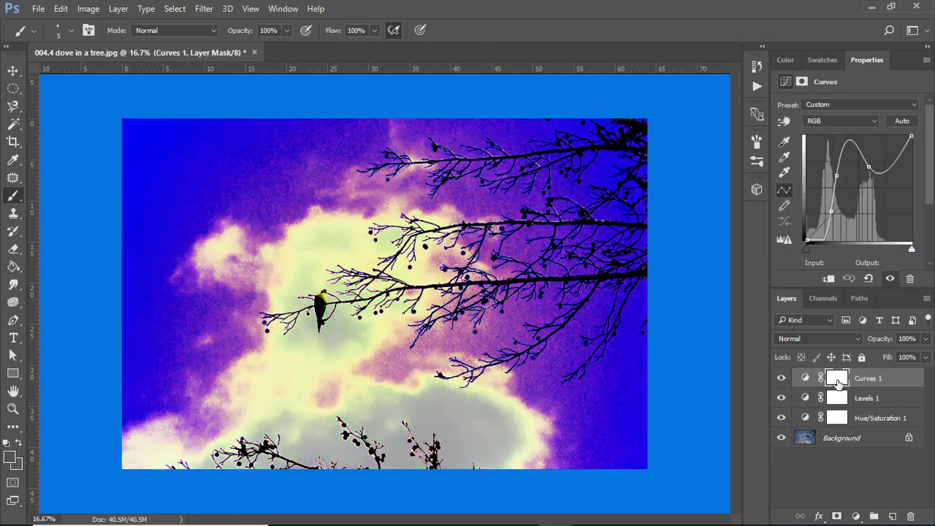
key("Delete")
key("Delete")
key("Delete")
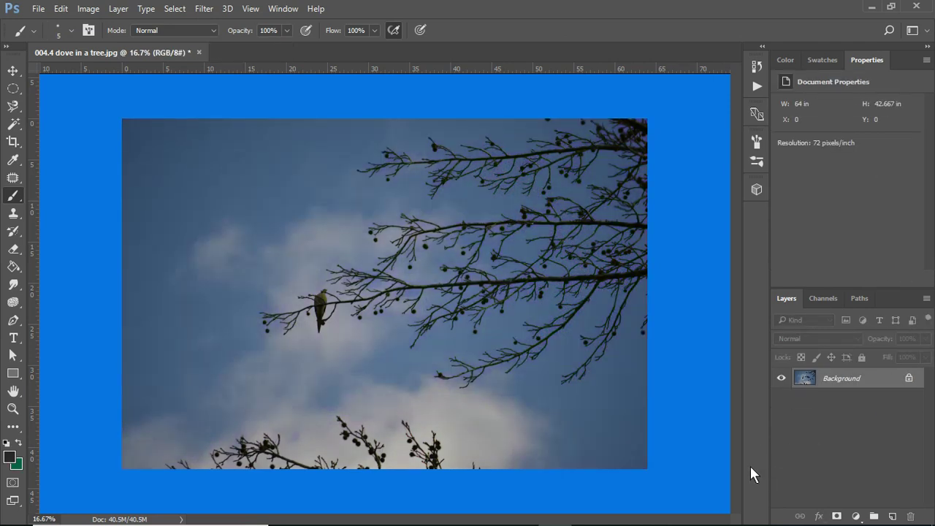